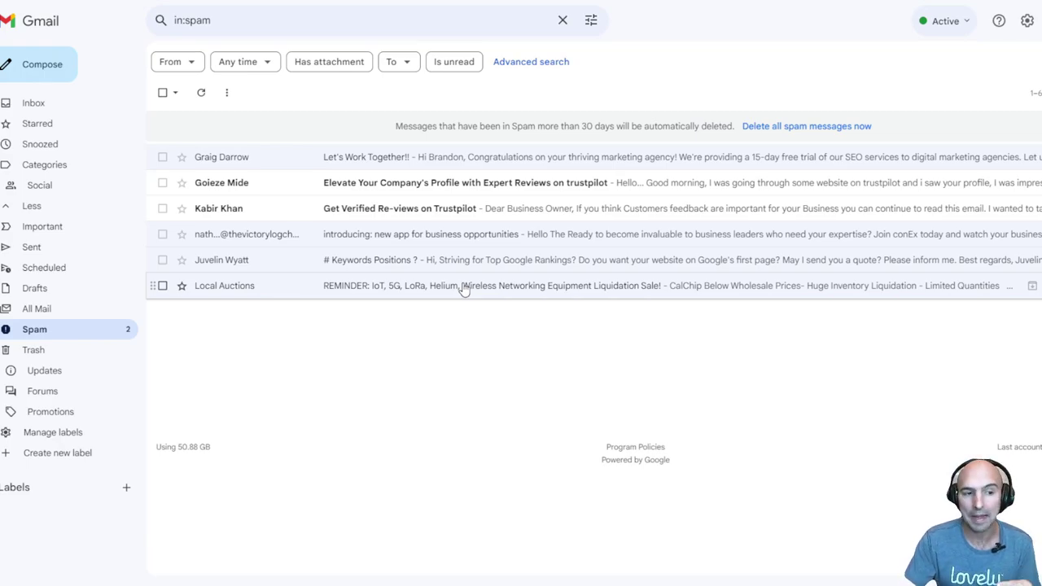
# Look through the Trash and Spam folders and open the Local Auctions reminder about the wireless networking equipment liquidation sale.
pyautogui.click(70, 353)
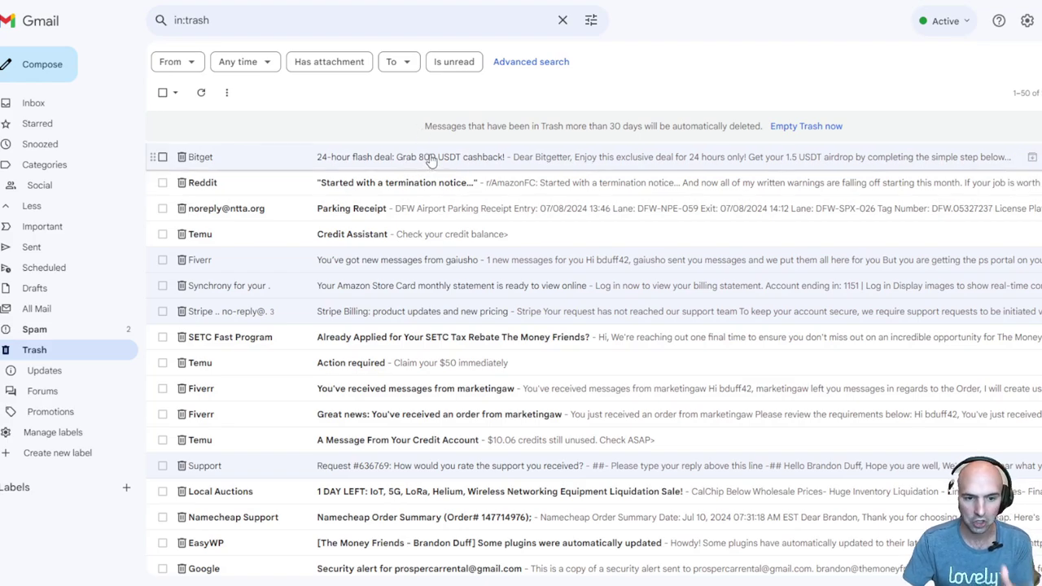
pyautogui.click(38, 336)
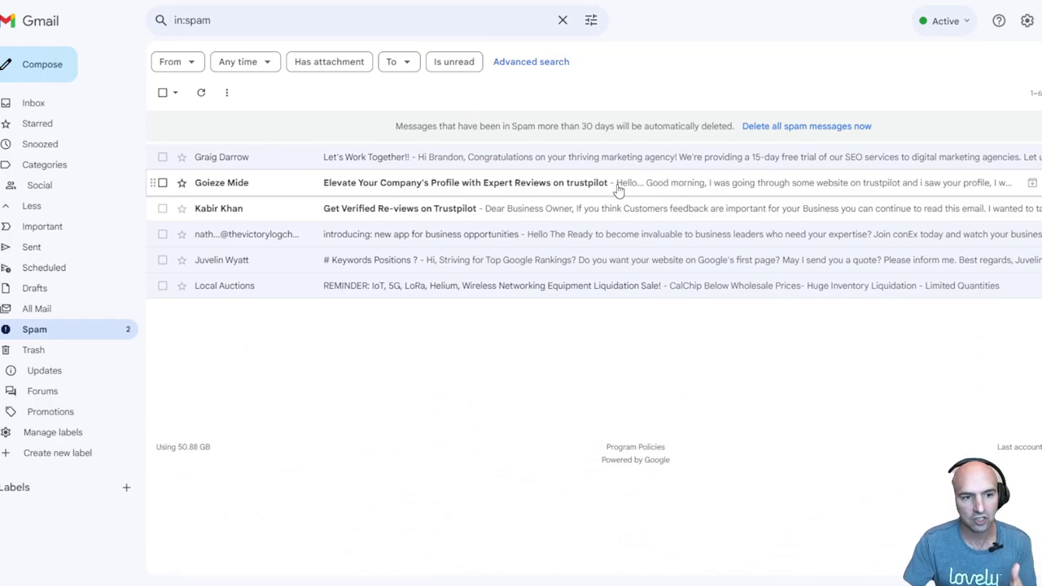
pyautogui.click(373, 286)
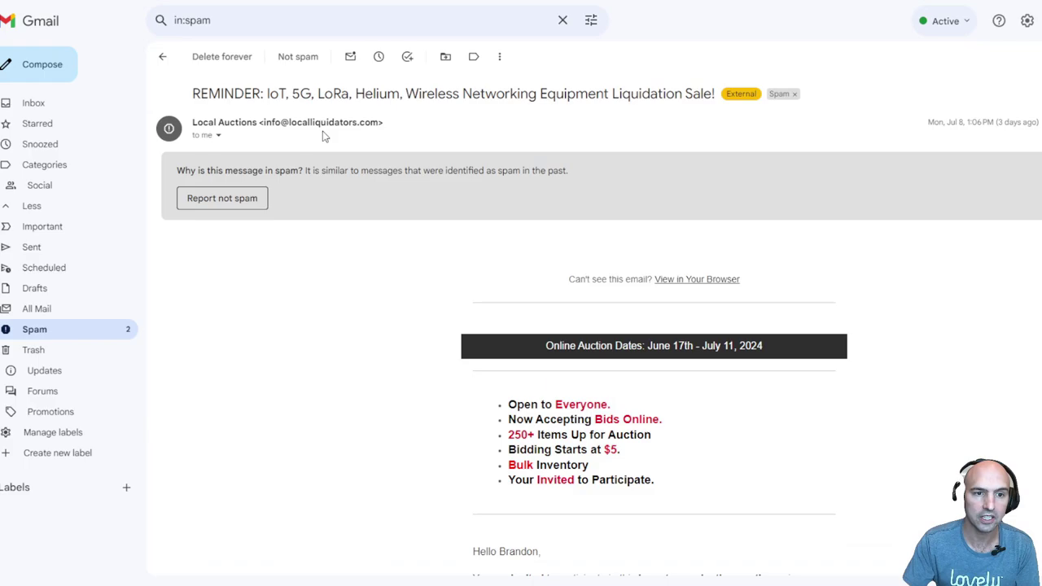
# Create a filter from the open liquidation sale message that deletes mail from its sender.
pyautogui.click(500, 57)
pyautogui.click(554, 158)
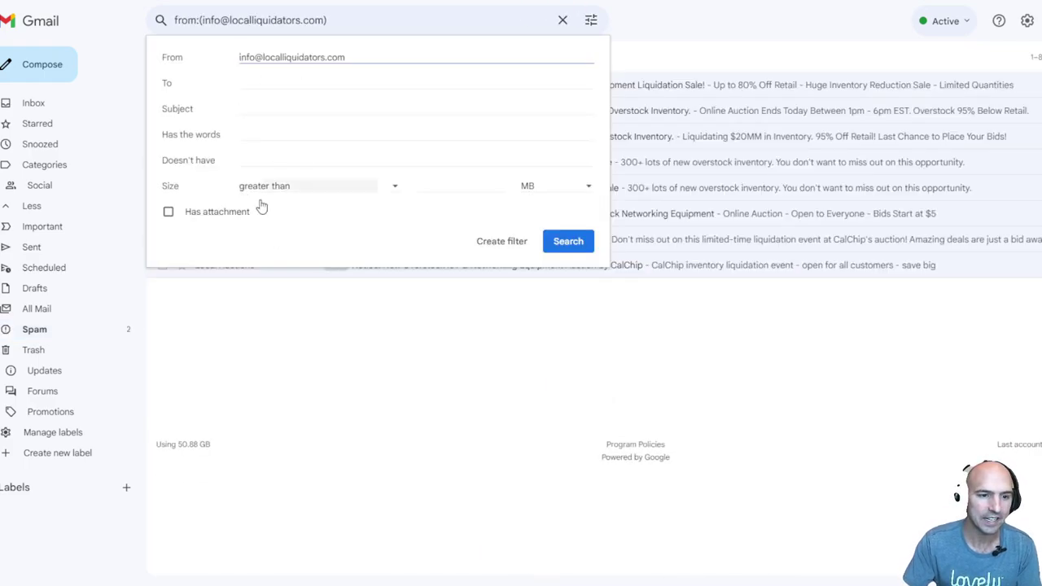
pyautogui.click(481, 241)
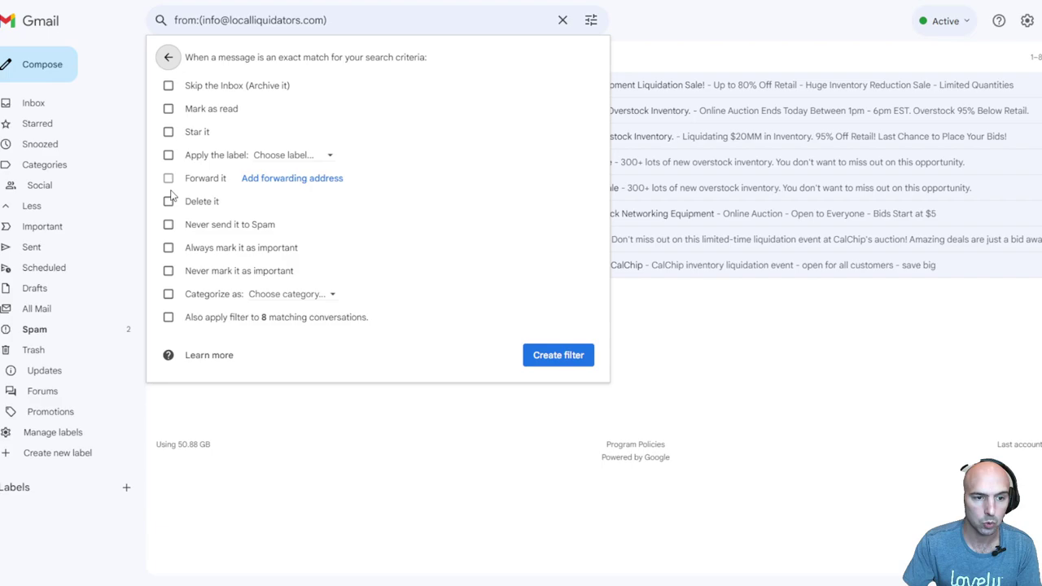
pyautogui.click(213, 203)
pyautogui.click(557, 358)
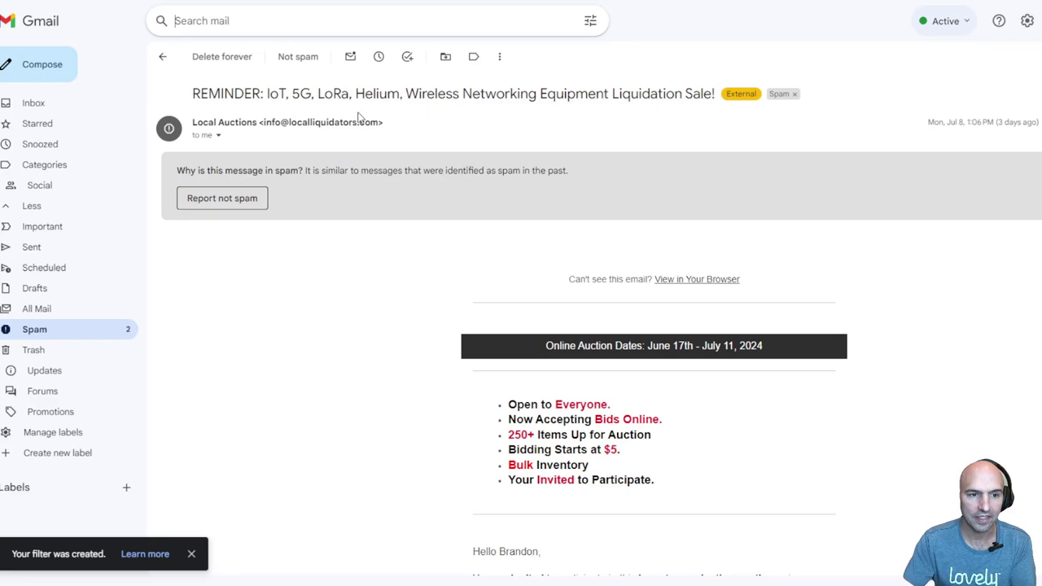
pyautogui.moveTo(258, 123); pyautogui.dragTo(383, 123)
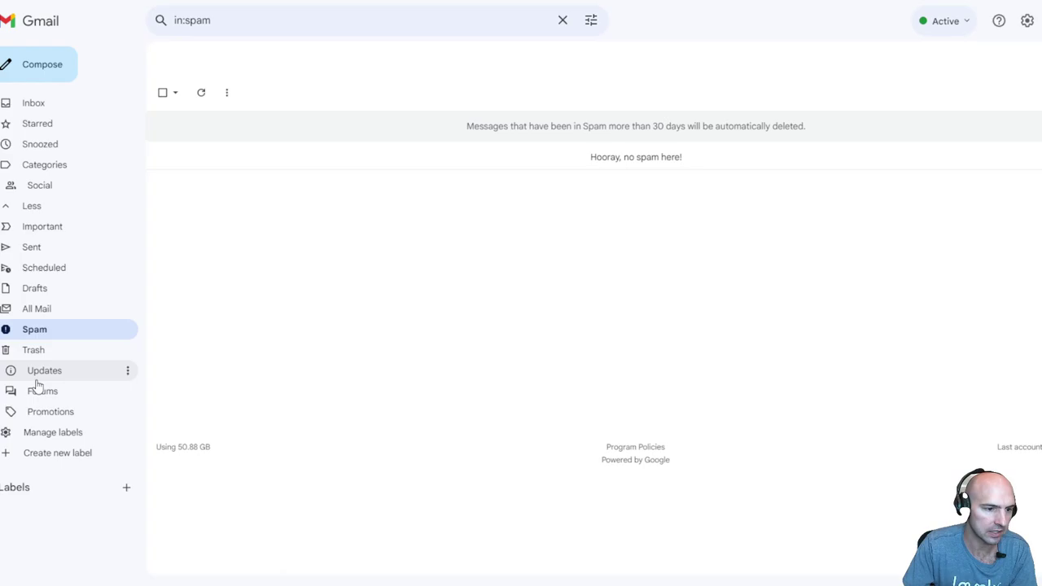
# Check Trash, its Bitget cashback message, All Mail and Spam for unwanted messages.
pyautogui.click(41, 352)
pyautogui.click(420, 156)
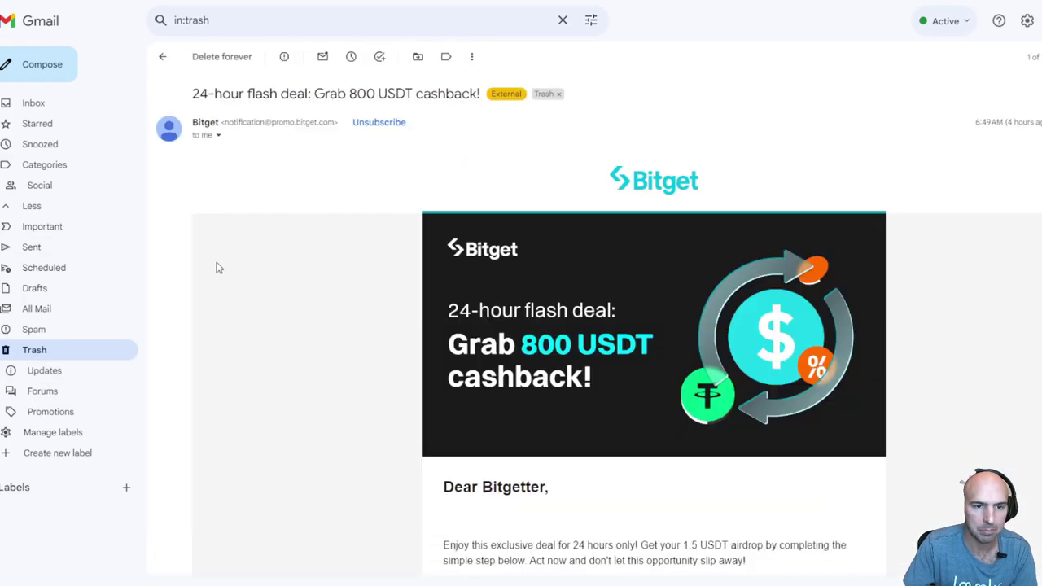
pyautogui.click(47, 352)
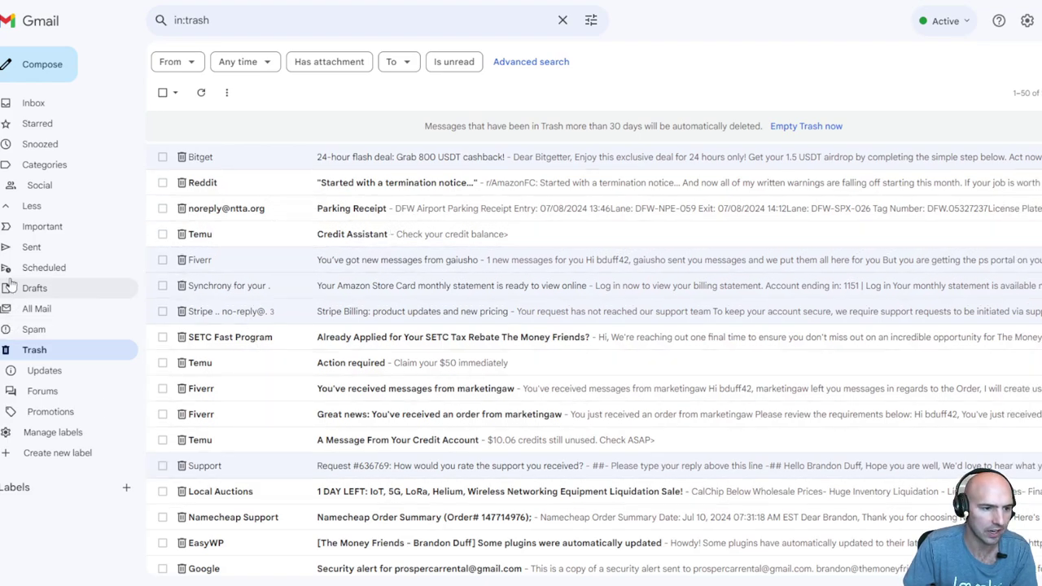
pyautogui.click(60, 312)
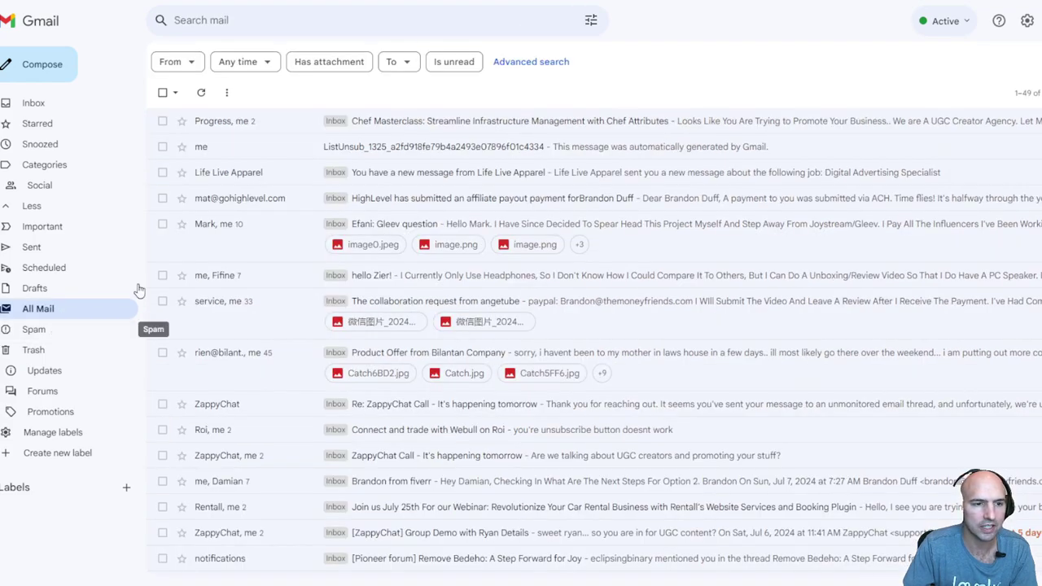
pyautogui.click(26, 331)
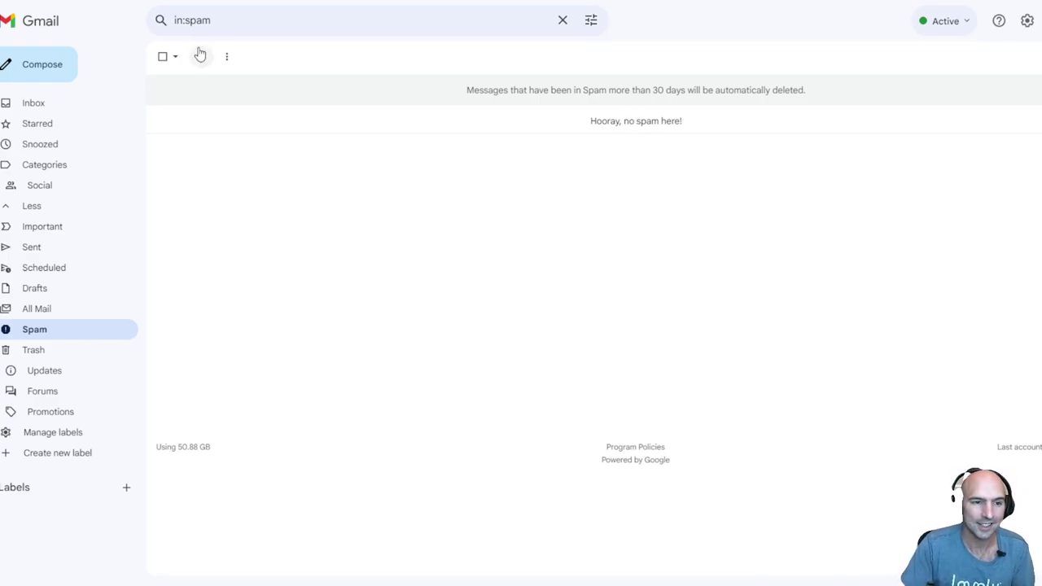
pyautogui.click(227, 57)
pyautogui.click(259, 78)
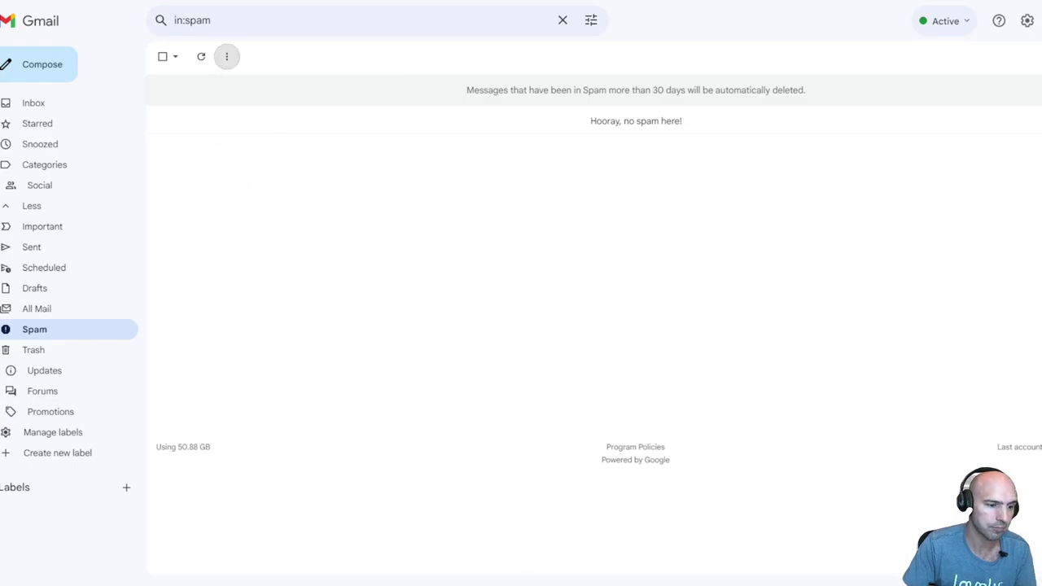
# Start a filter for similar messages from the MARVEL SNAP NEWS email about Deadpool & Arishem in Promotions.
pyautogui.click(50, 412)
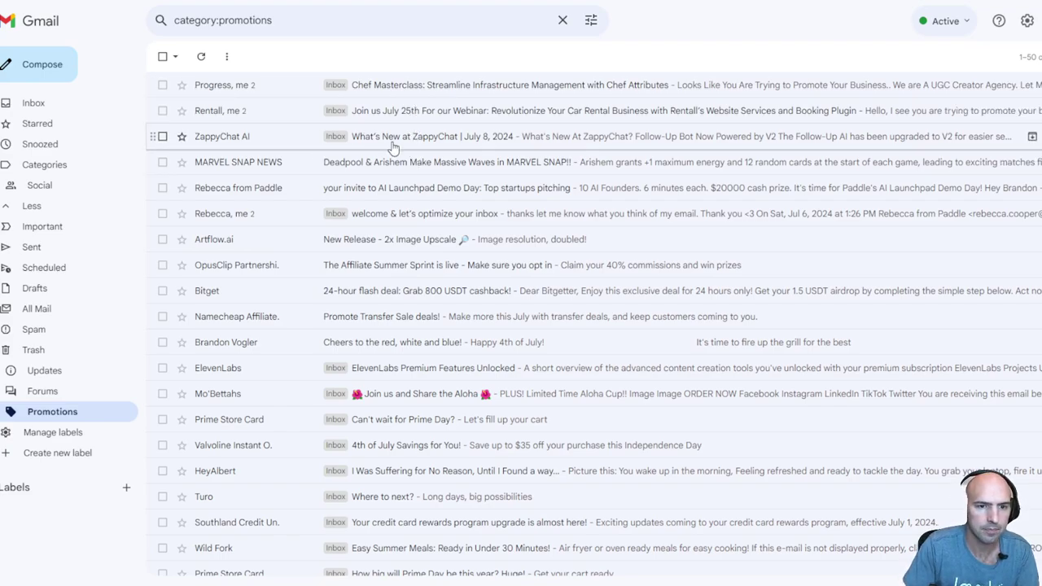
pyautogui.click(252, 165)
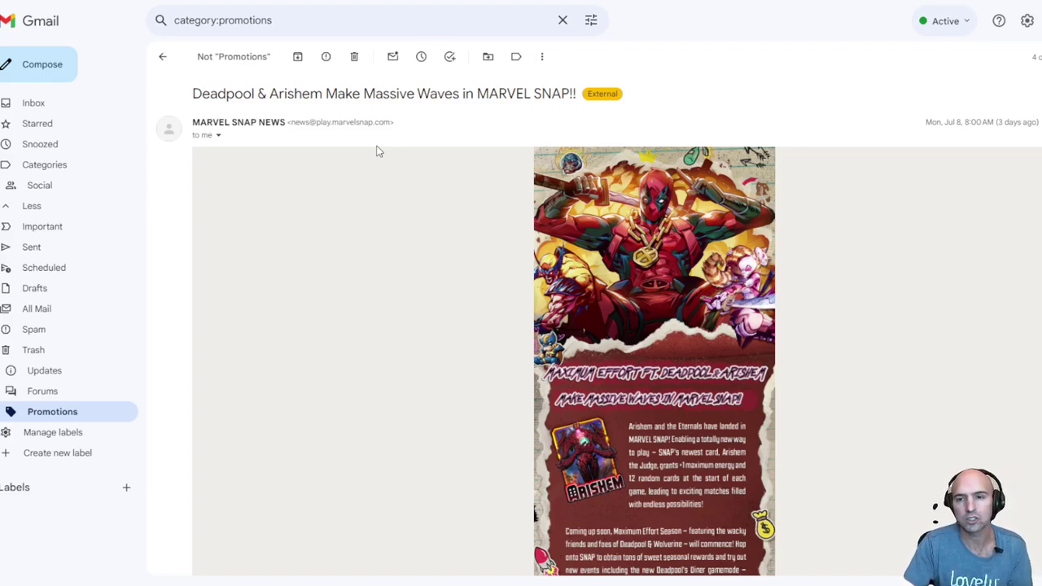
pyautogui.click(541, 58)
pyautogui.click(619, 160)
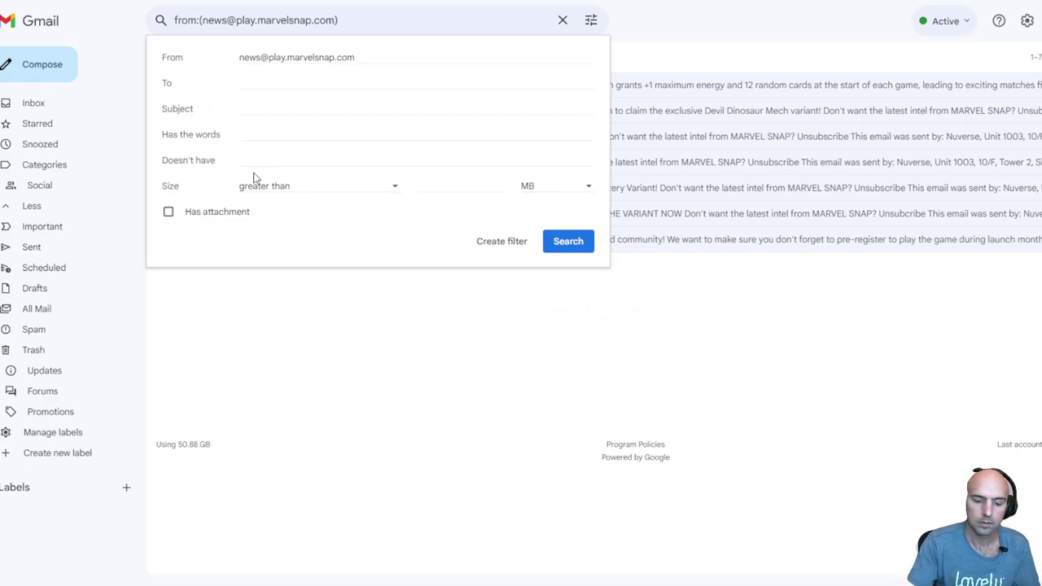
# Enter "SEO Director or SEO Services" as the words the filtered messages must contain.
pyautogui.click(274, 128)
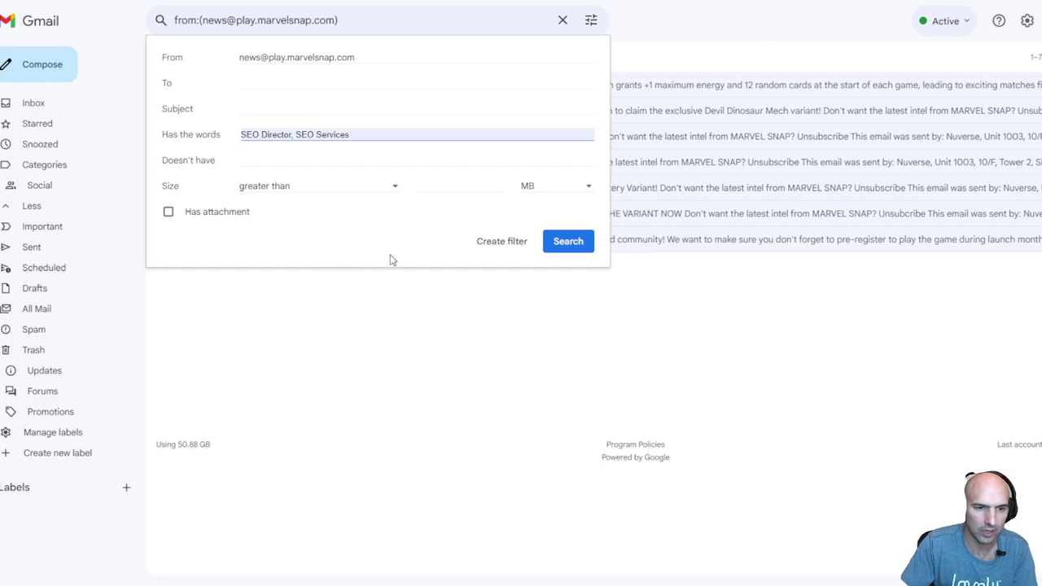
pyautogui.click(364, 169)
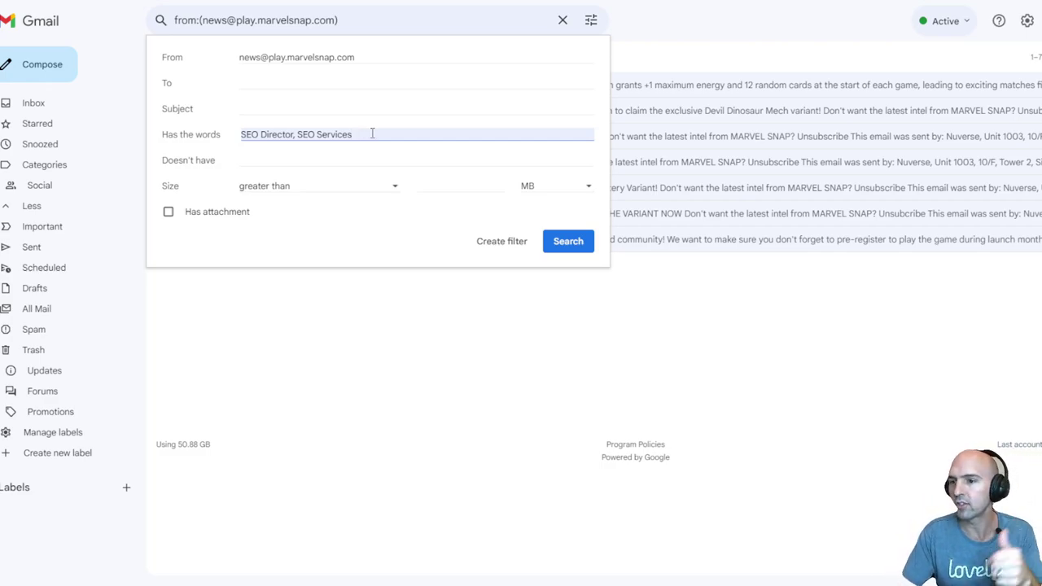
pyautogui.click(299, 137)
pyautogui.press('BackSpace')
pyautogui.write('or')
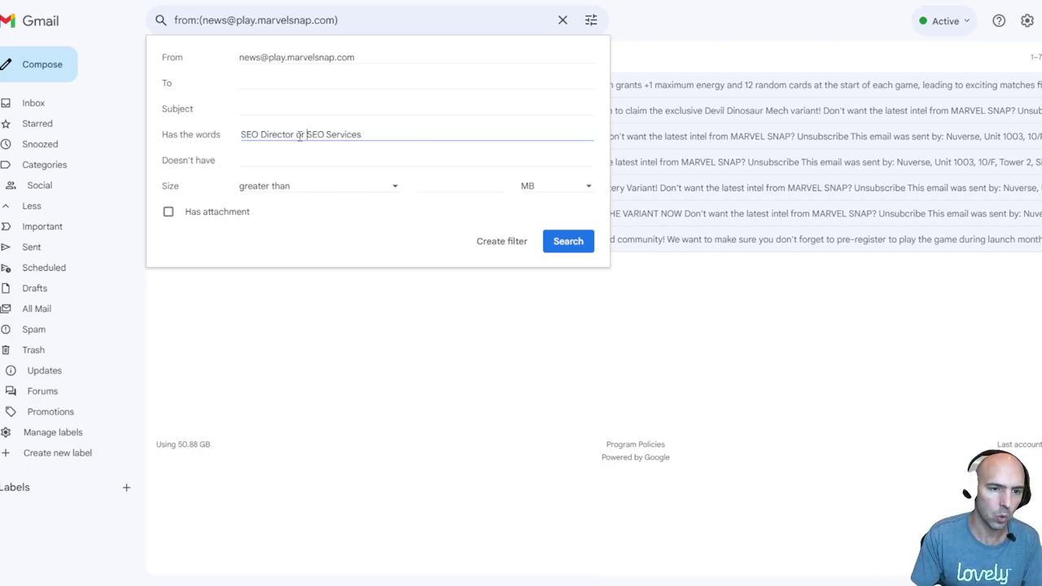
pyautogui.click(359, 137)
pyautogui.write('or')
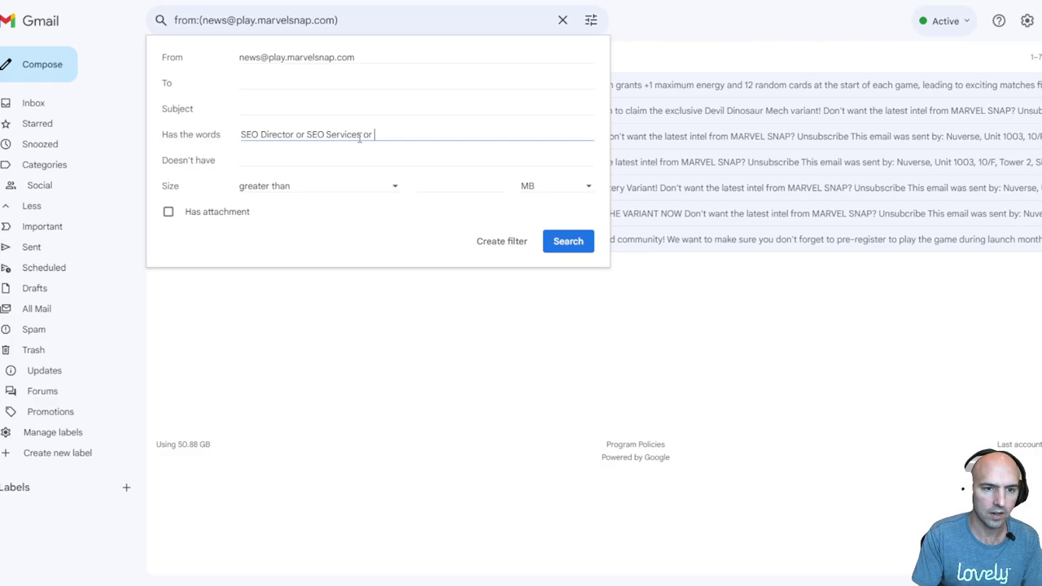
pyautogui.press('BackSpace')
pyautogui.press('BackSpace')
pyautogui.press('BackSpace')
pyautogui.press('BackSpace')
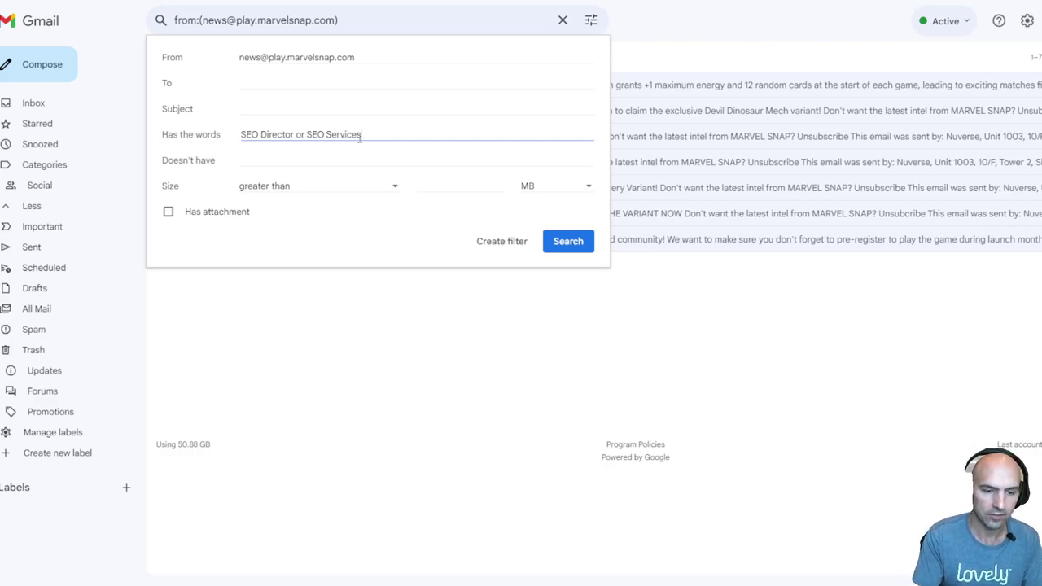
pyautogui.click(310, 132)
pyautogui.press('BackSpace')
pyautogui.press('BackSpace')
pyautogui.press('BackSpace')
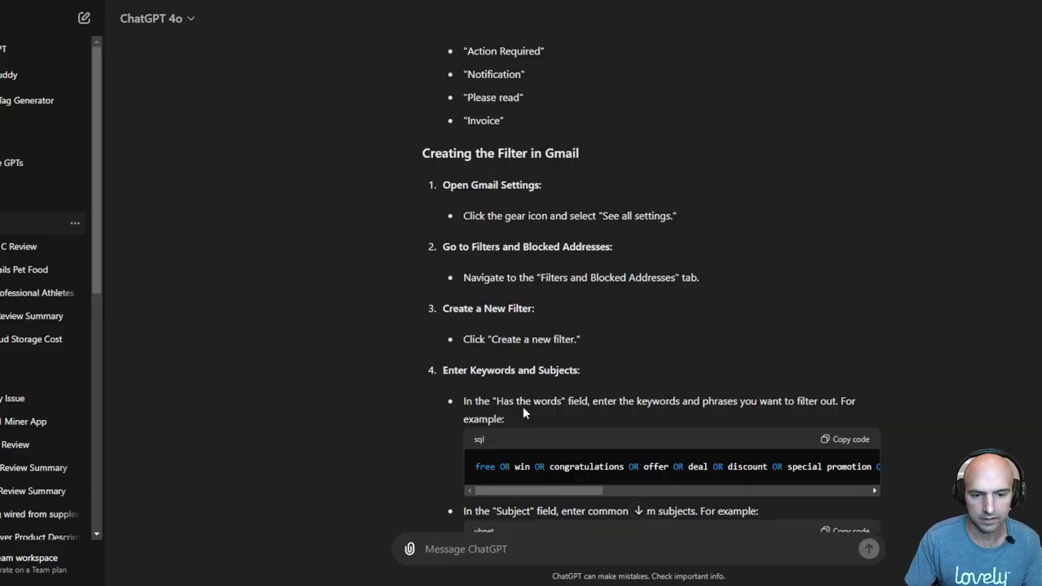
# In the ChatGPT conversation about spam filter keywords, begin the question "would coma's work isntead of Or? for example".
pyautogui.scroll(-4, 523, 413)
pyautogui.moveTo(524, 261)
pyautogui.mouseDown()
pyautogui.moveTo(768, 264)
pyautogui.moveTo(524, 262)
pyautogui.mouseUp()
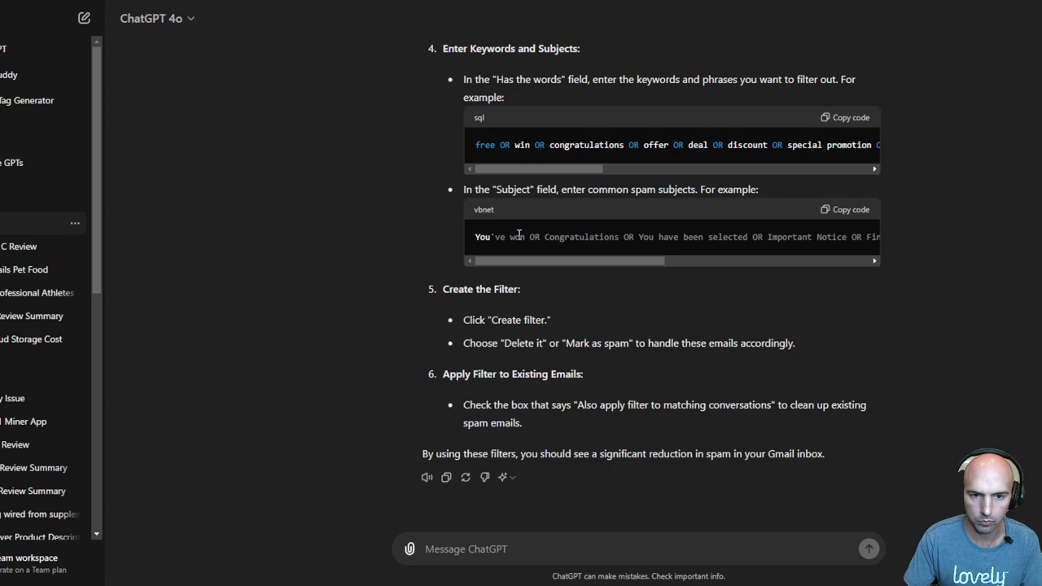
pyautogui.write('would coma')
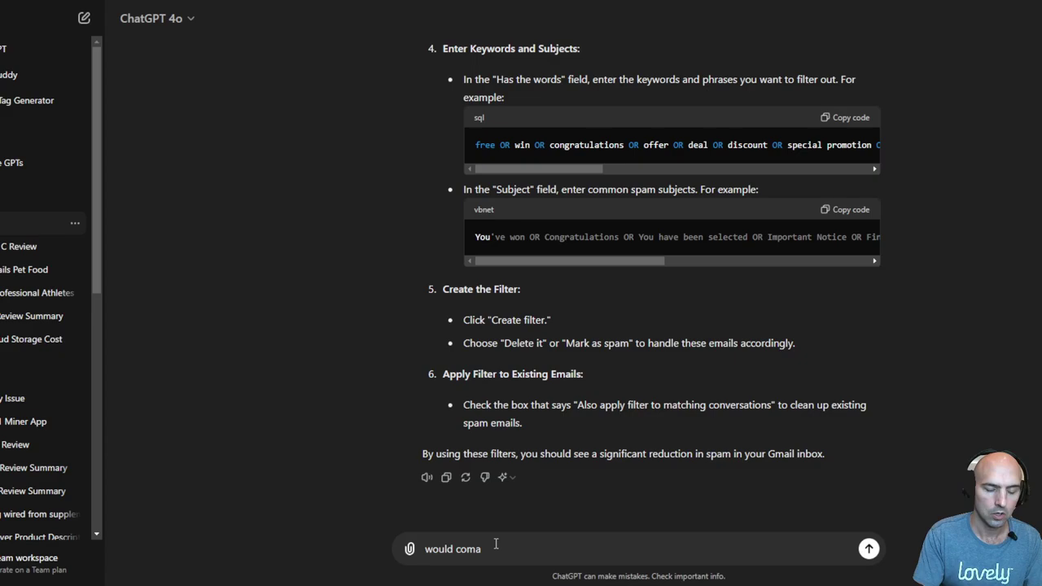
pyautogui.write("'s work isntead of")
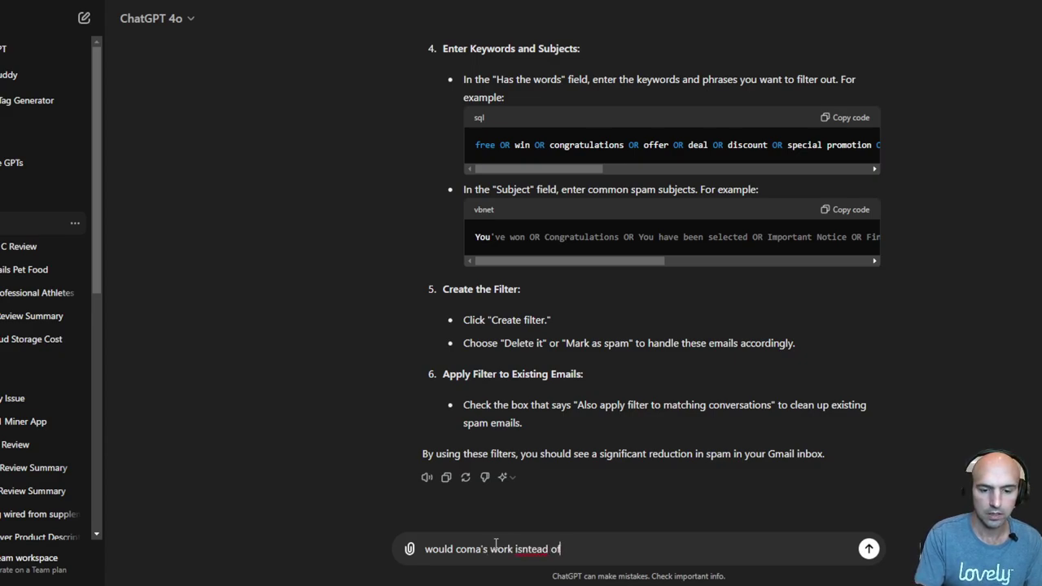
pyautogui.write(' Or? for example')
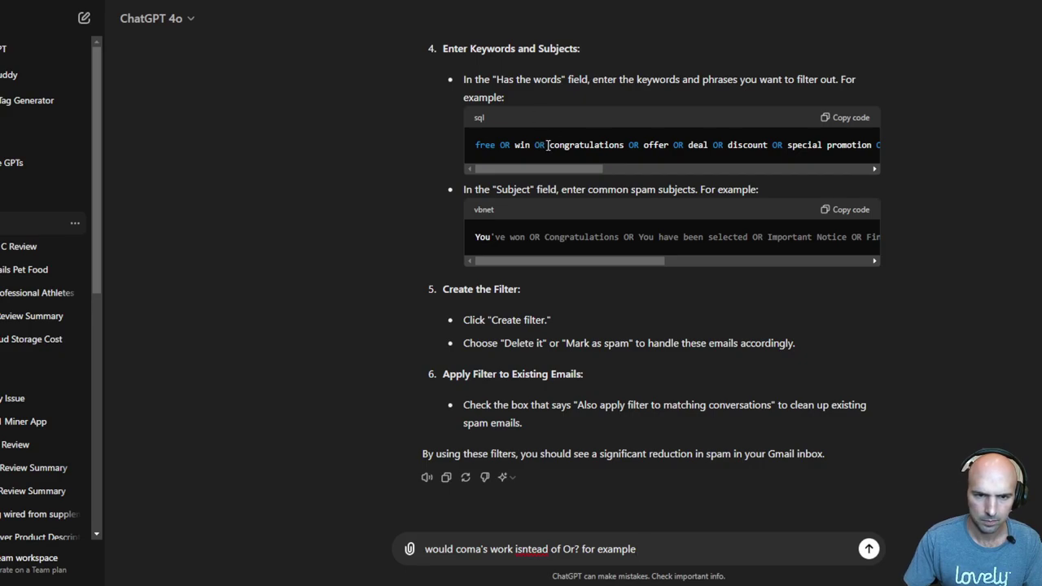
# Add the suggested keywords as the comma-separated example "free, win, congratulations" to the question and send it.
pyautogui.moveTo(623, 148); pyautogui.dragTo(476, 146)
pyautogui.hotkey('ctrl', 'c')
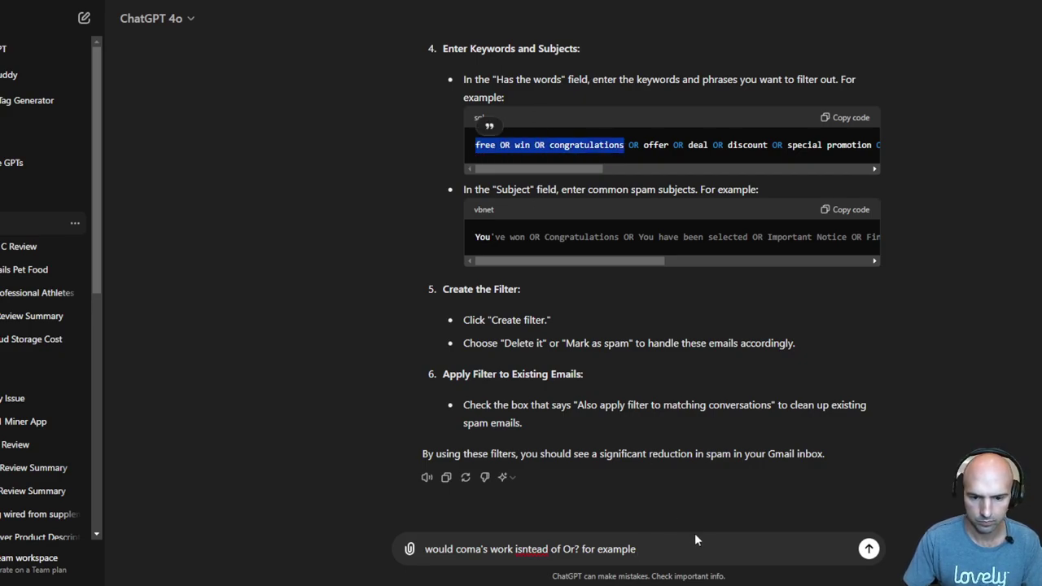
pyautogui.click(684, 545)
pyautogui.hotkey('ctrl', 'v')
pyautogui.press('BackSpace')
pyautogui.press('BackSpace')
pyautogui.press('BackSpace')
pyautogui.press('BackSpace')
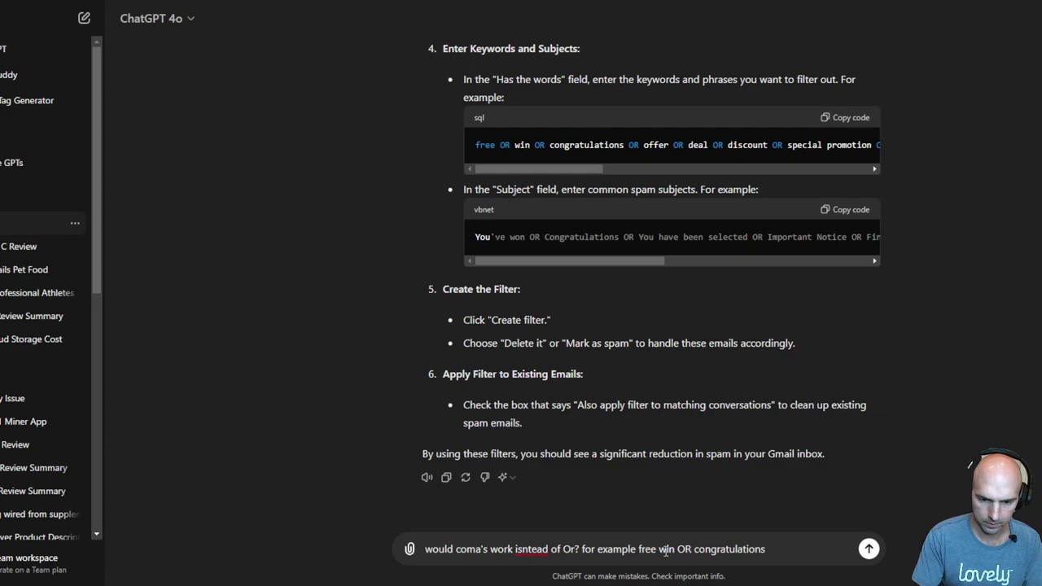
pyautogui.write(',')
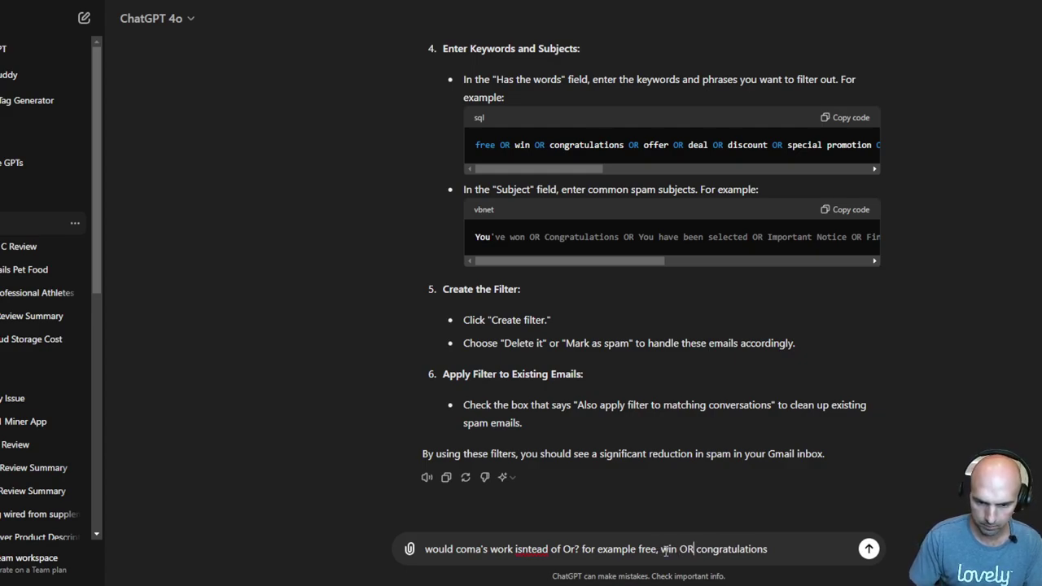
pyautogui.press('BackSpace')
pyautogui.press('BackSpace')
pyautogui.press('BackSpace')
pyautogui.write(',')
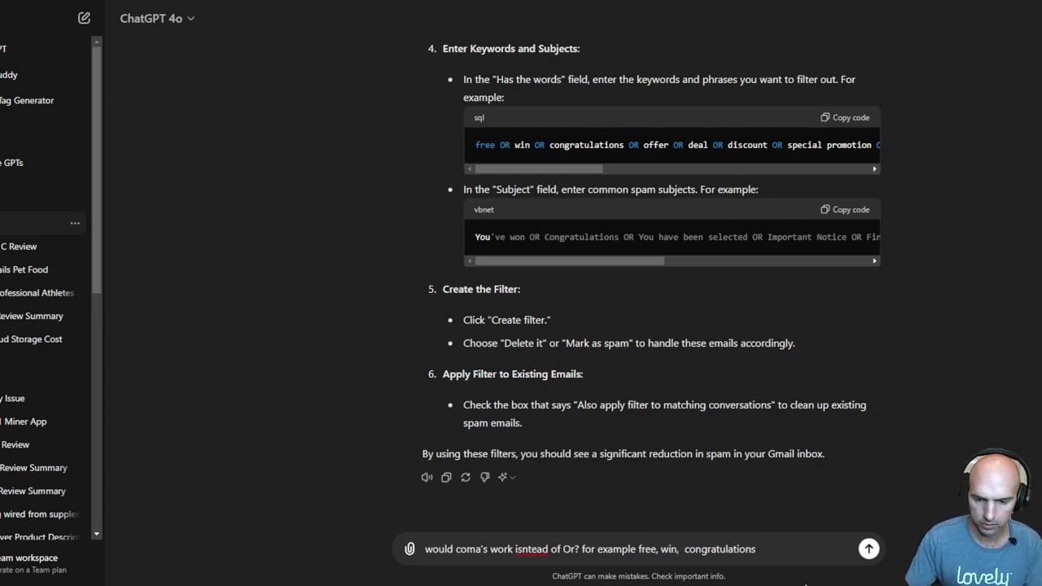
pyautogui.press('Return')
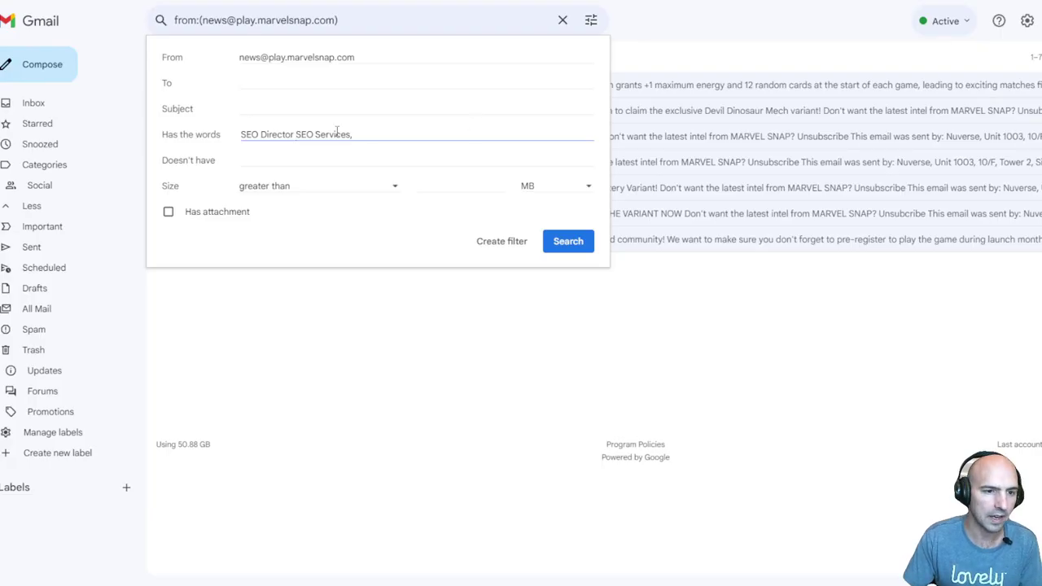
# Back in Gmail, set the filter's words to "SEO Director or SEO Services or SEO or SEO Ranking or SEO Google" and continue to its actions.
pyautogui.write('or')
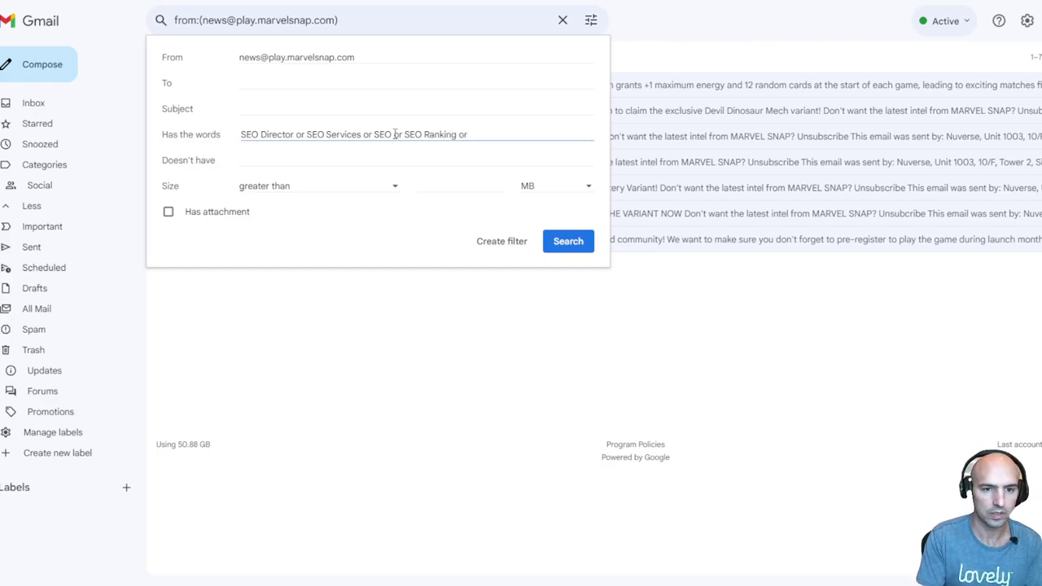
pyautogui.write('SEO Google')
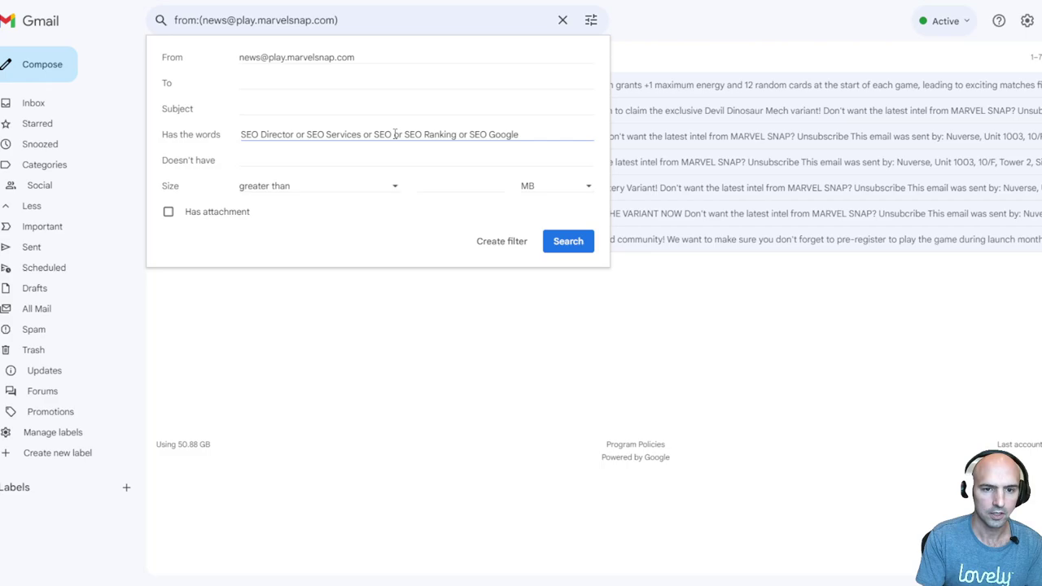
pyautogui.click(506, 246)
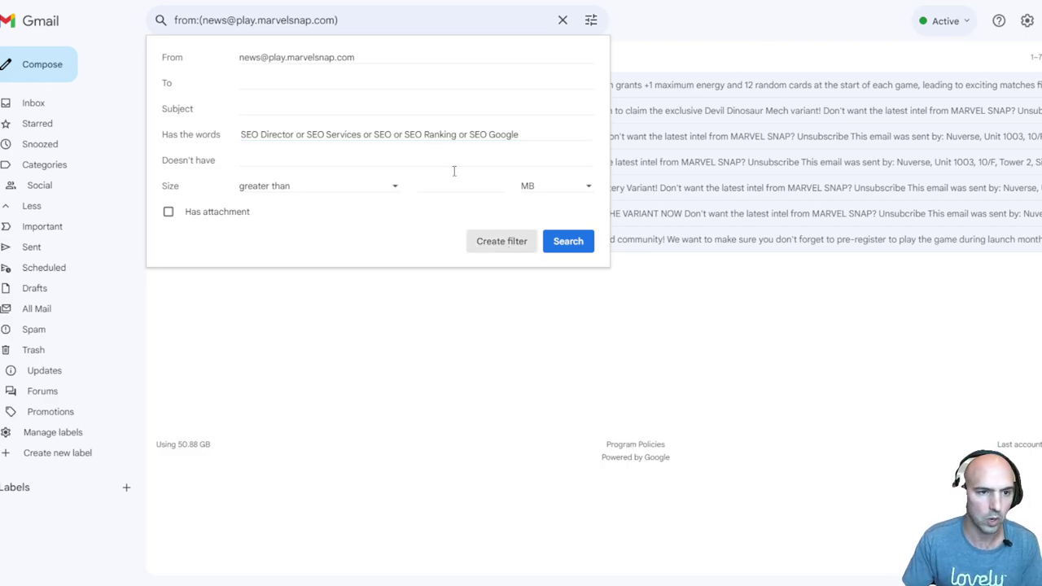
# Return to the filter's search criteria and clear the sender address.
pyautogui.click(168, 57)
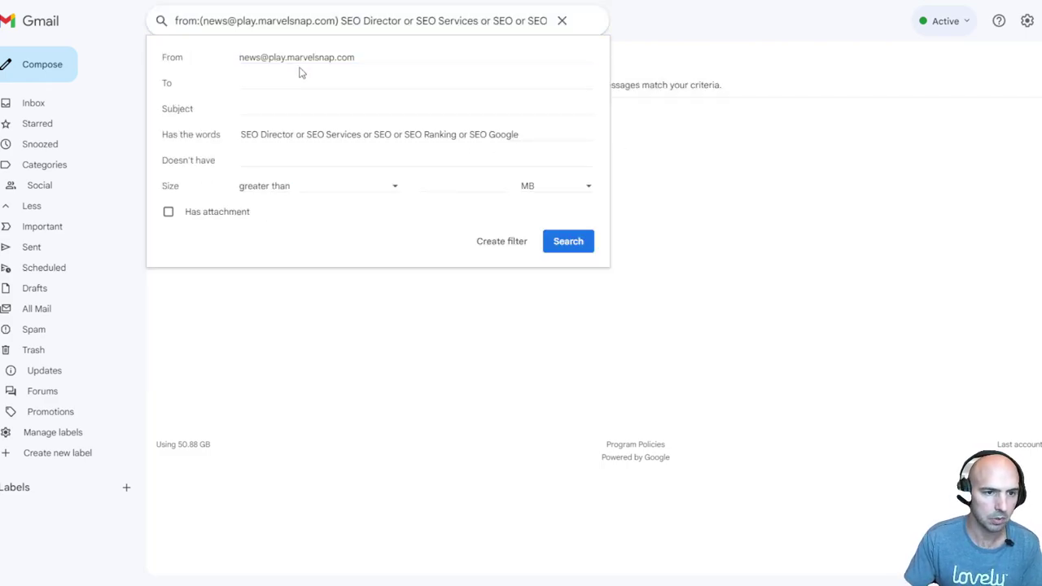
pyautogui.tripleClick(299, 47)
pyautogui.press('BackSpace')
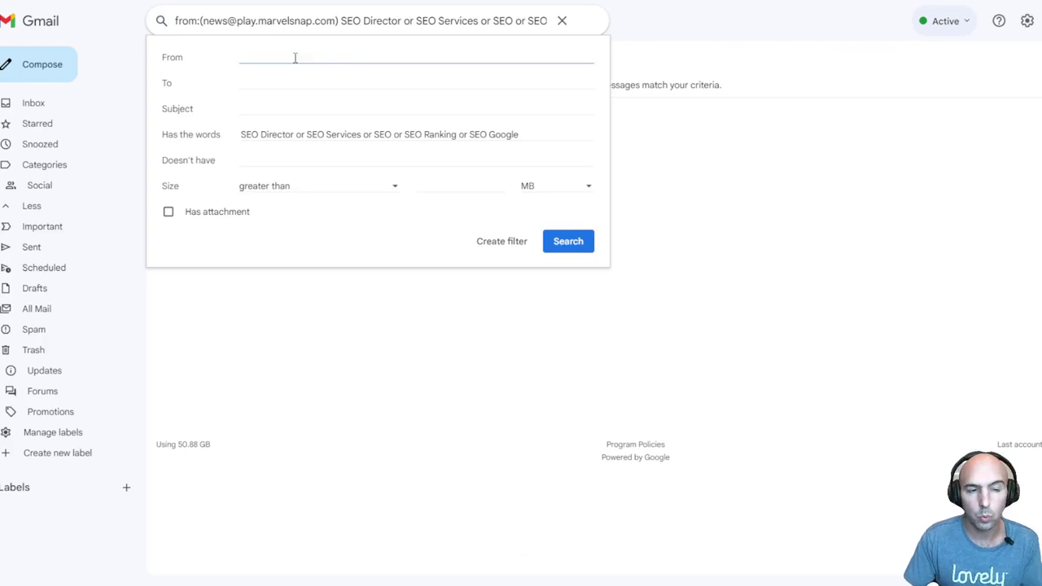
# Continue with the SEO keyword criteria and create a filter that deletes matching messages.
pyautogui.click(303, 134)
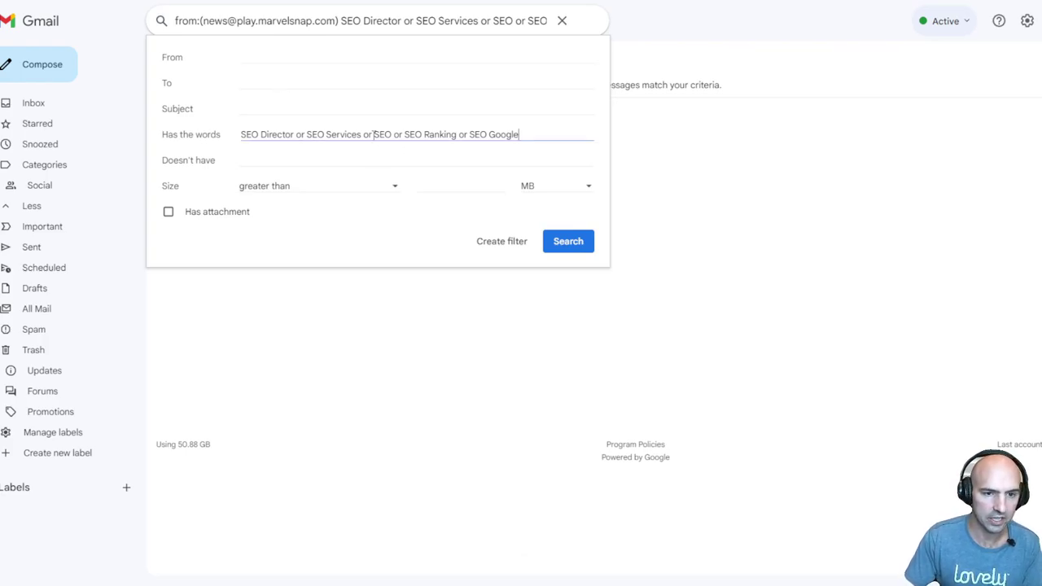
pyautogui.click(490, 243)
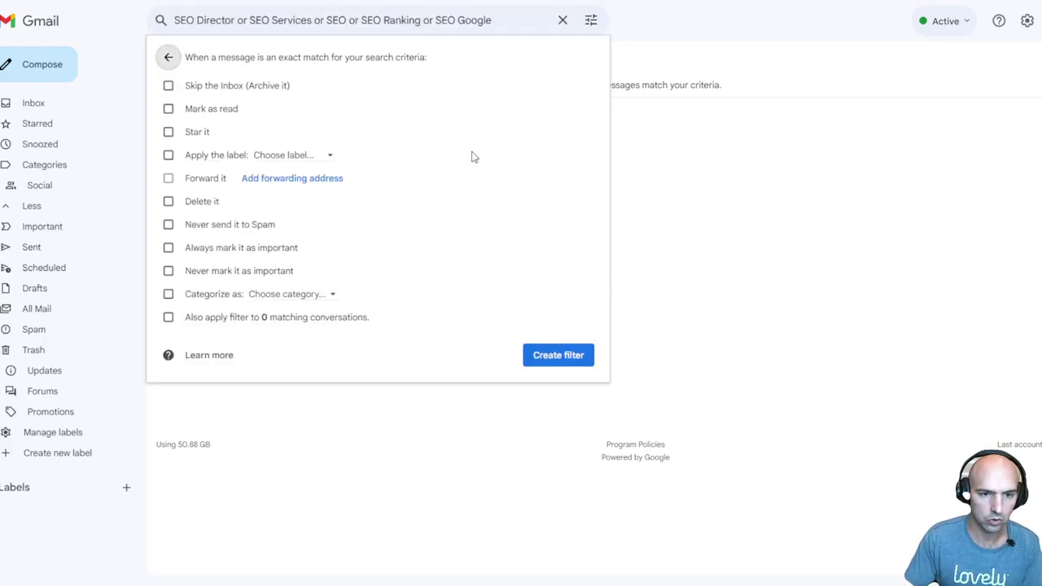
pyautogui.click(213, 201)
pyautogui.click(558, 357)
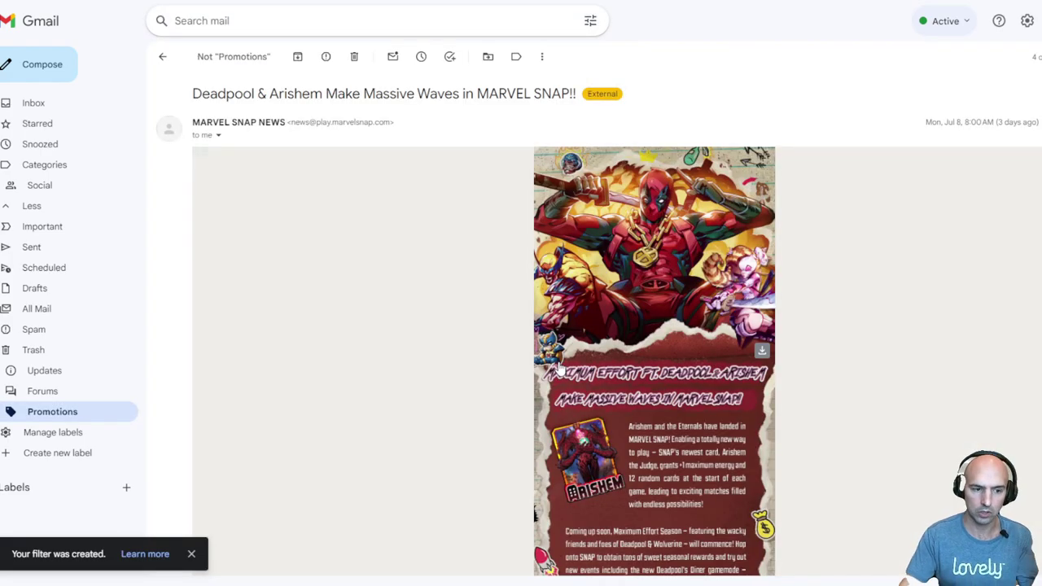
# Return to the Promotions list, open Valvoline's "4th of July Savings for You!" email and start a filter for messages like it.
pyautogui.click(162, 56)
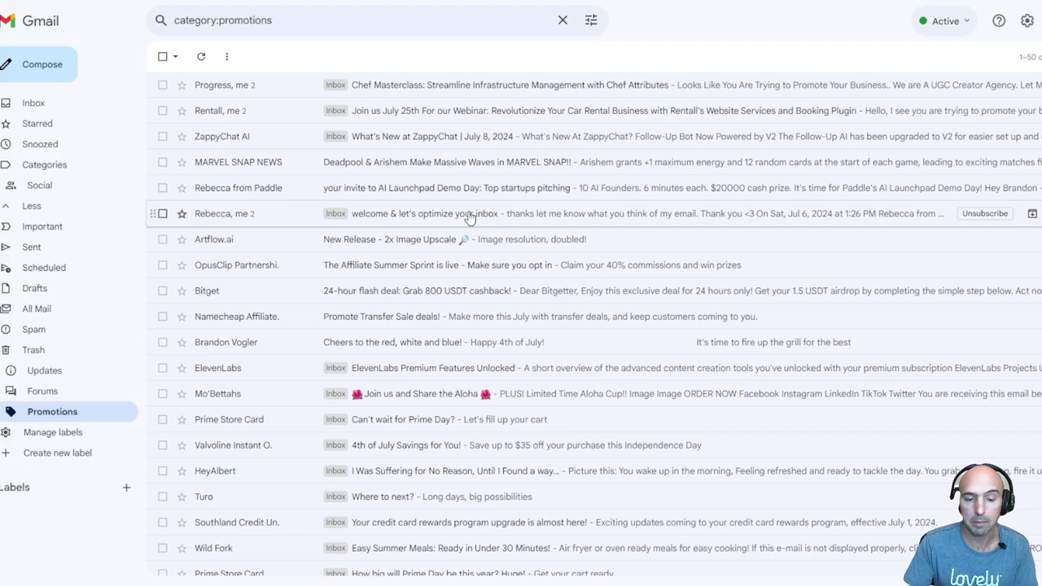
pyautogui.click(260, 456)
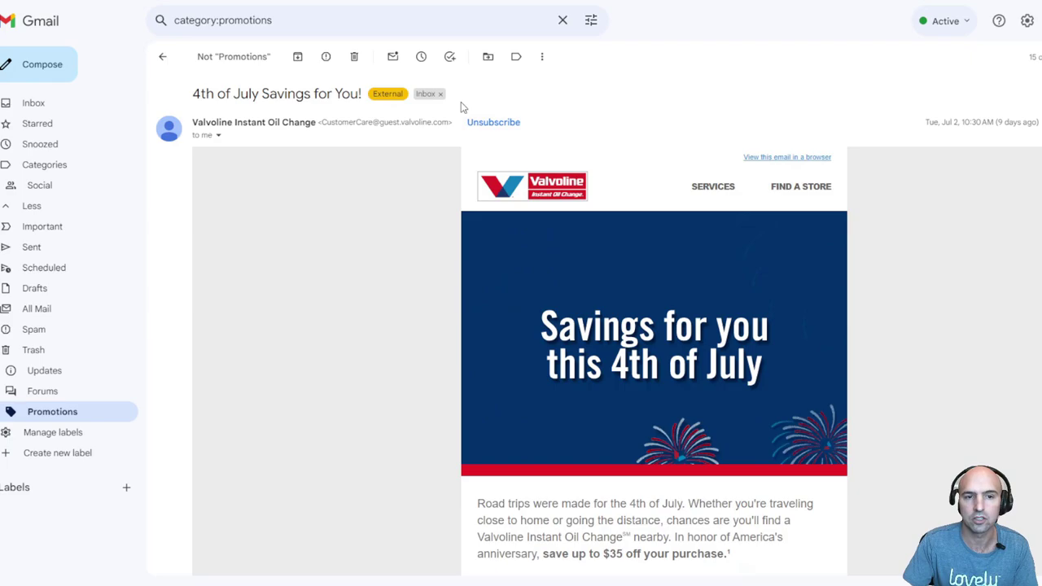
pyautogui.click(542, 56)
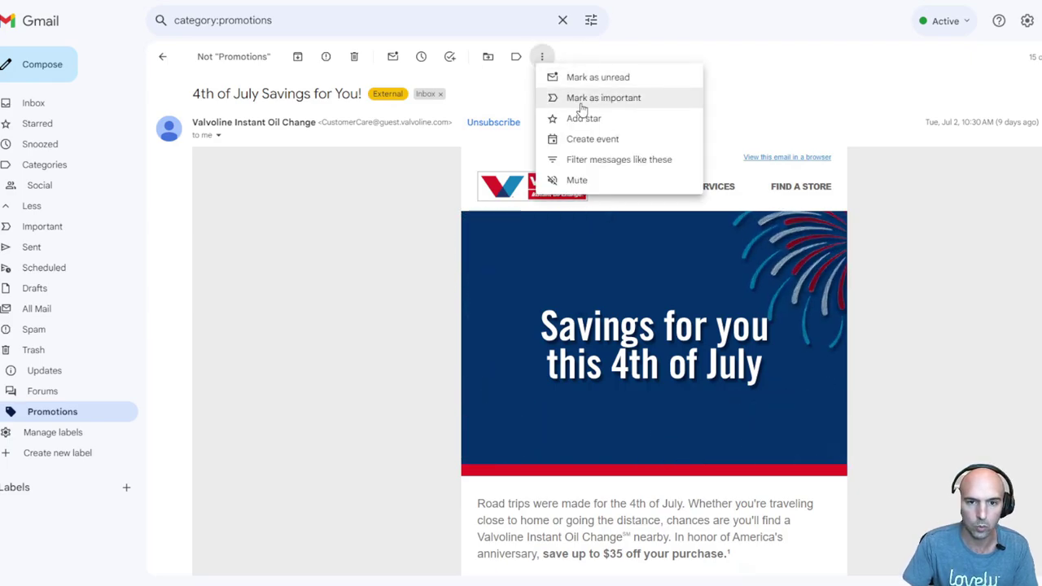
pyautogui.click(588, 162)
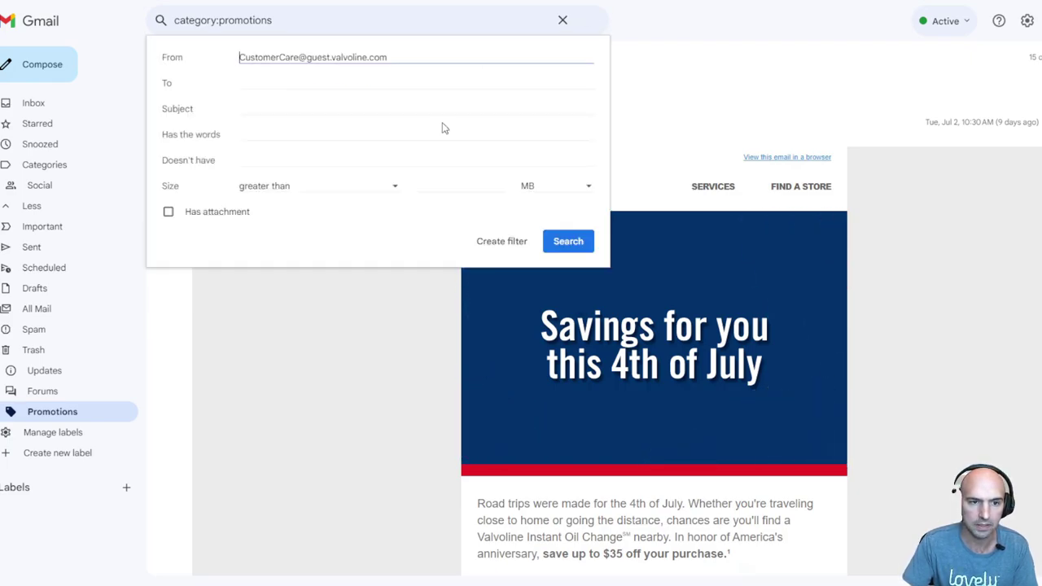
pyautogui.tripleClick(286, 61)
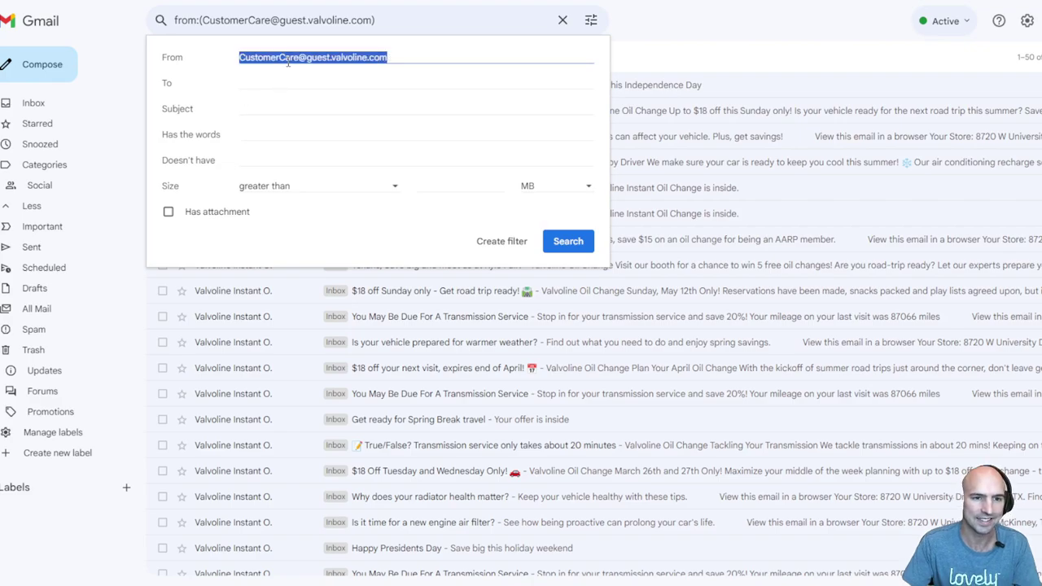
pyautogui.press('BackSpace')
pyautogui.click(248, 108)
pyautogui.click(247, 136)
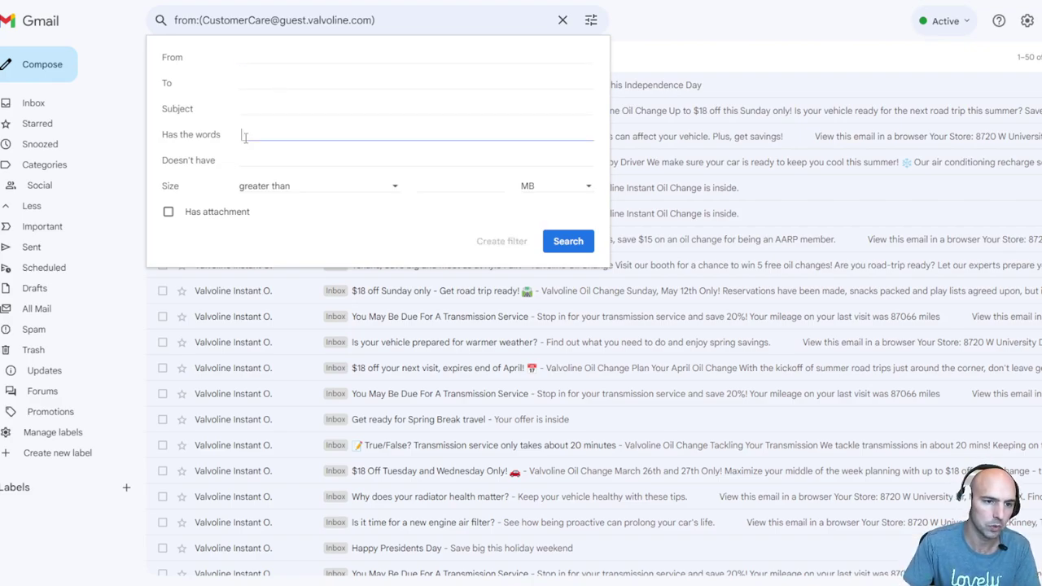
pyautogui.write('SE')
pyautogui.press('BackSpace')
pyautogui.press('BackSpace')
pyautogui.press('BackSpace')
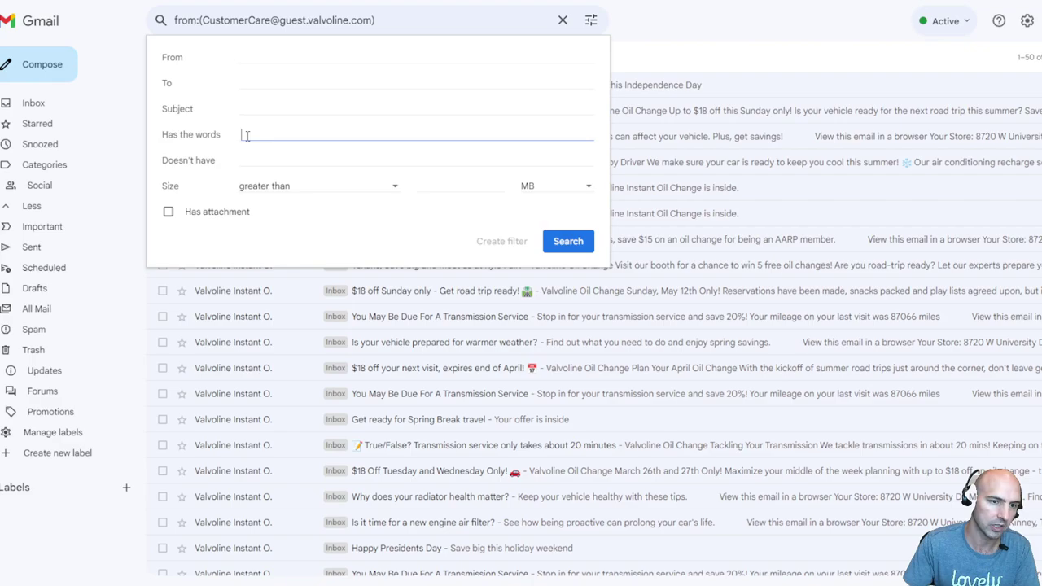
pyautogui.click(267, 110)
pyautogui.write('SEO')
pyautogui.press('BackSpace')
pyautogui.press('BackSpace')
pyautogui.press('BackSpace')
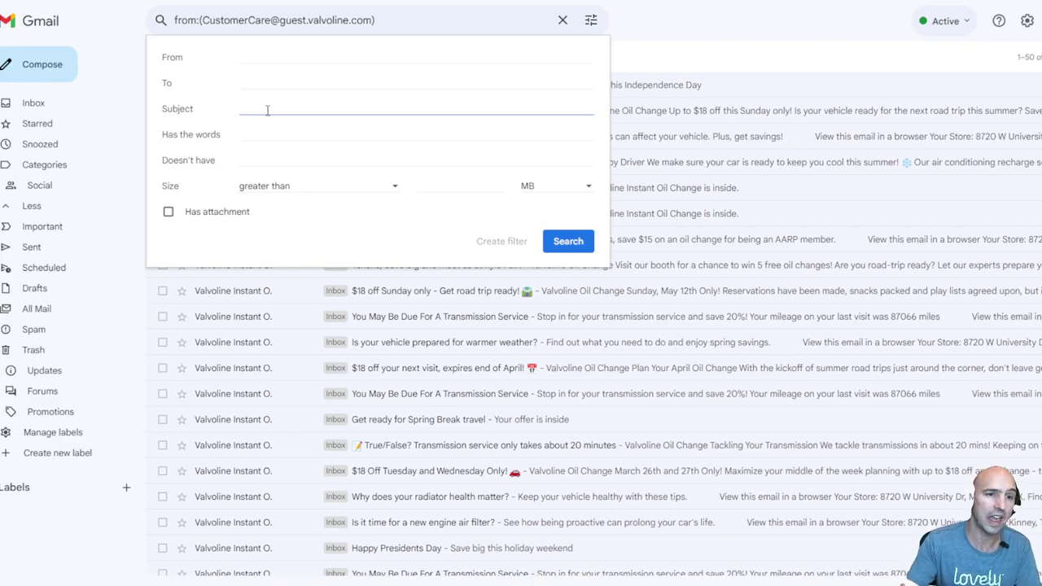
pyautogui.click(257, 54)
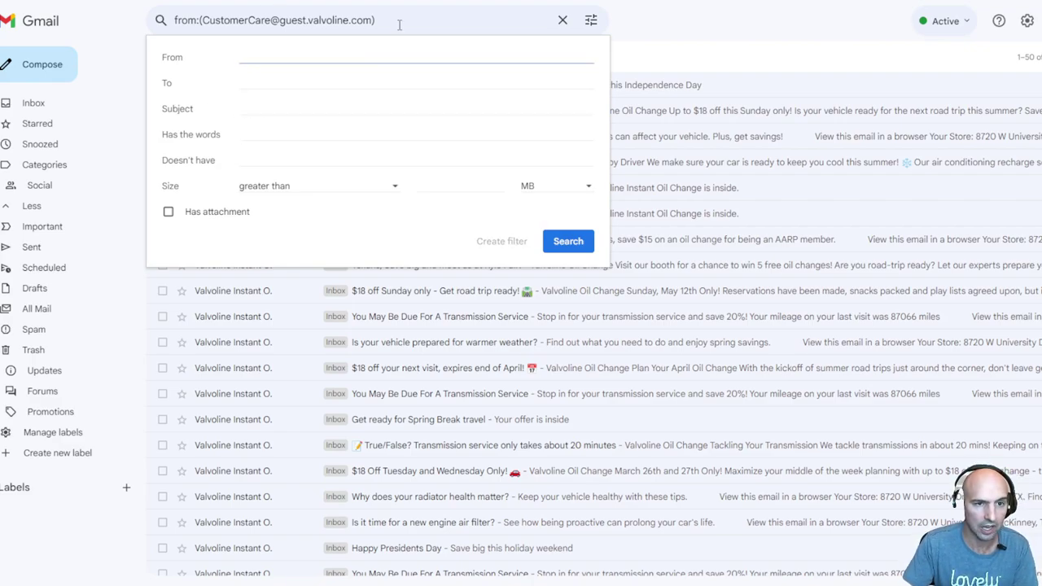
# Dismiss the filter form and delete all conversations matching the Valvoline sender search, including those beyond the current page.
pyautogui.click(246, 19)
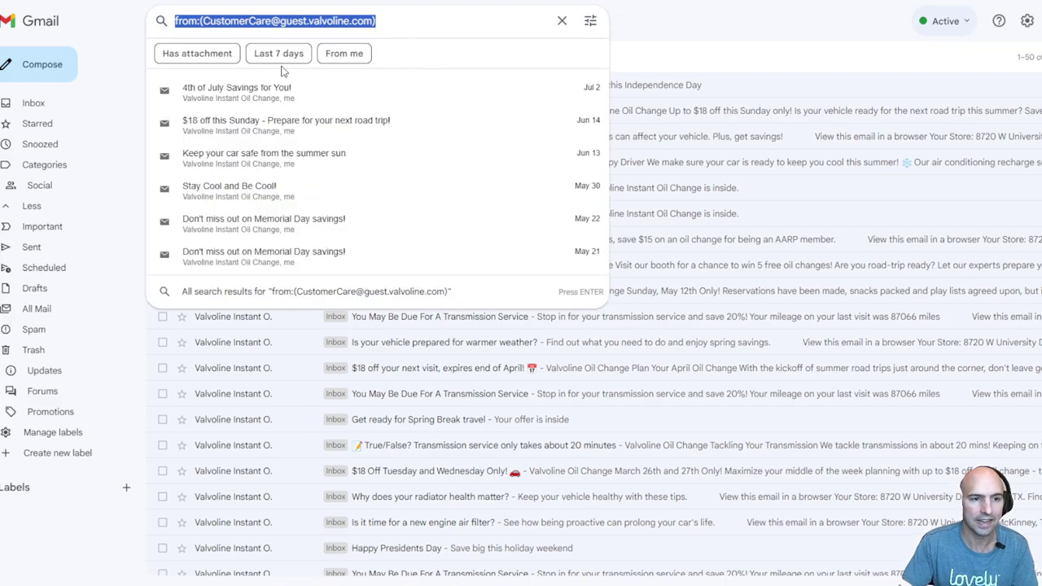
pyautogui.click(806, 55)
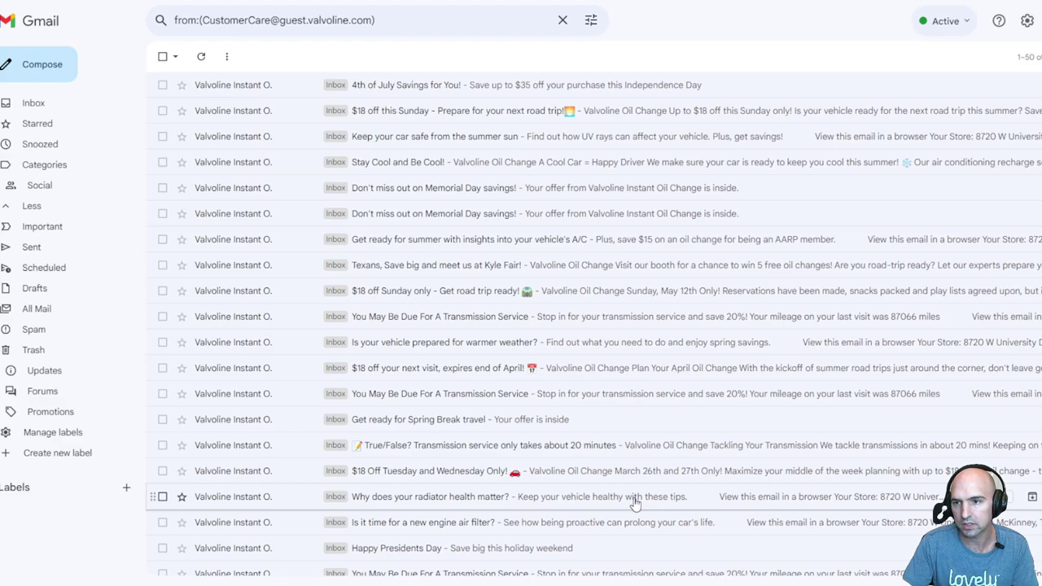
pyautogui.click(163, 57)
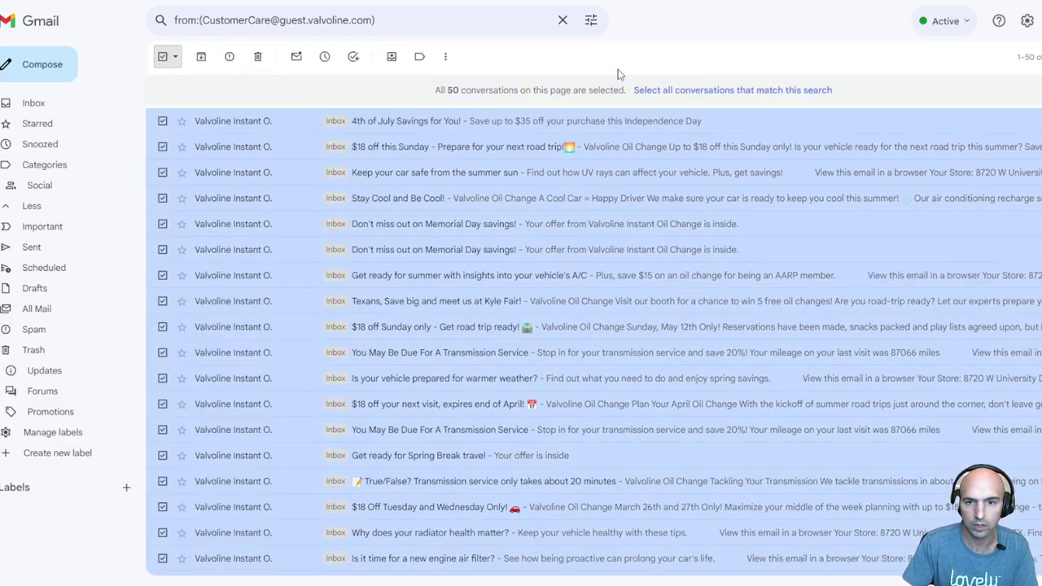
pyautogui.click(669, 92)
pyautogui.click(258, 56)
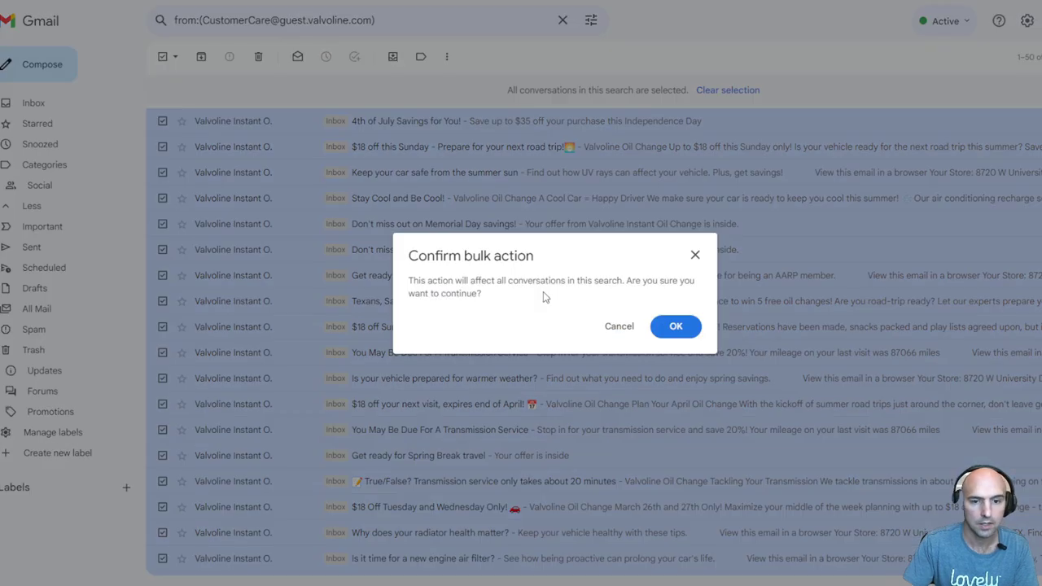
pyautogui.click(676, 326)
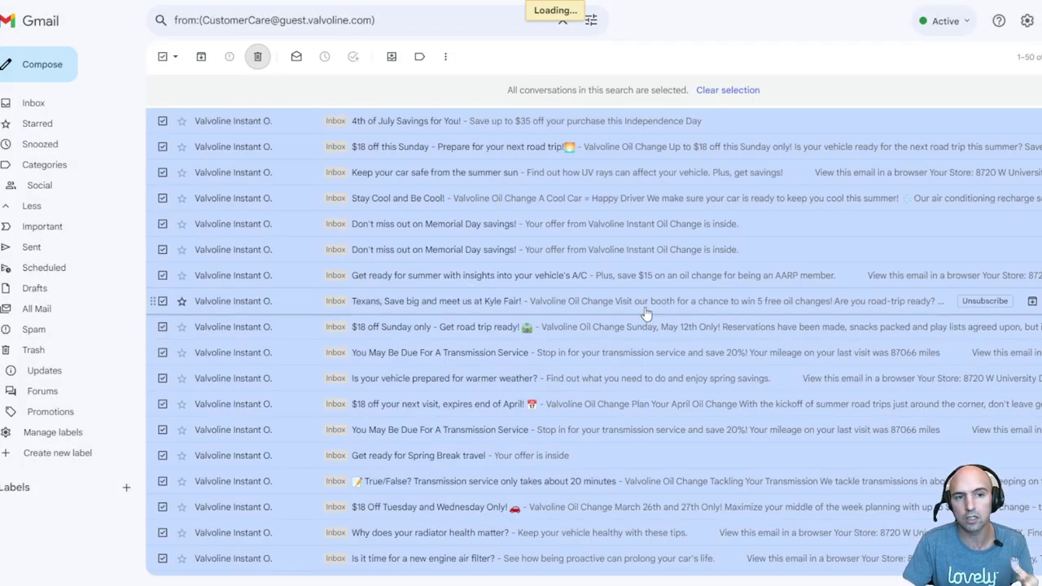